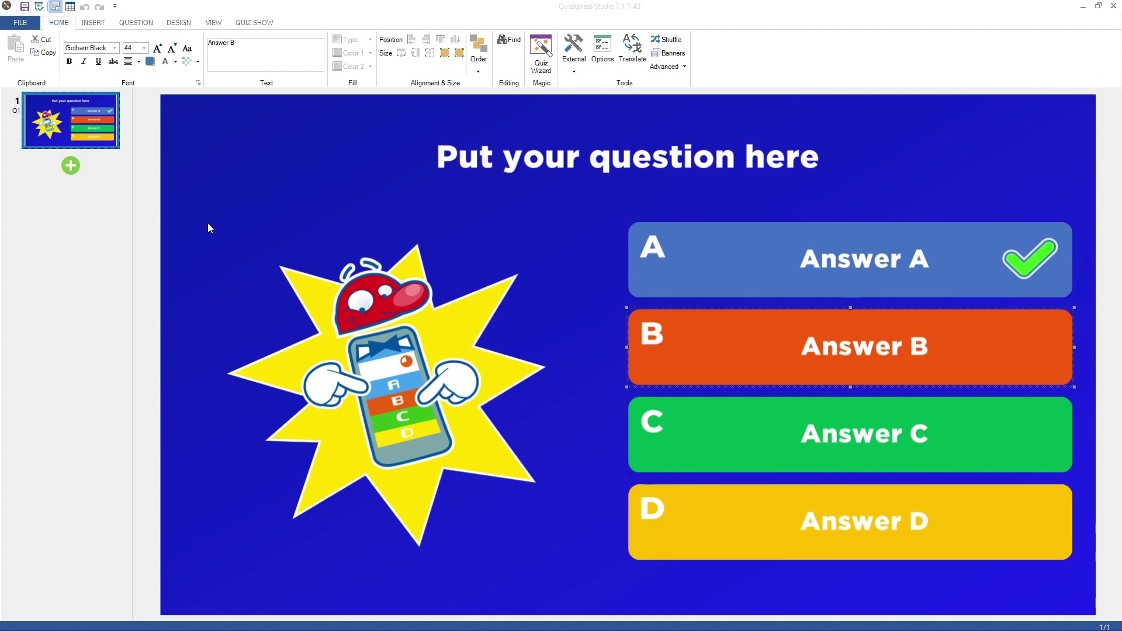
Change the question to 'What font is this question in?' in Gotham XLight, size 60
click(488, 158)
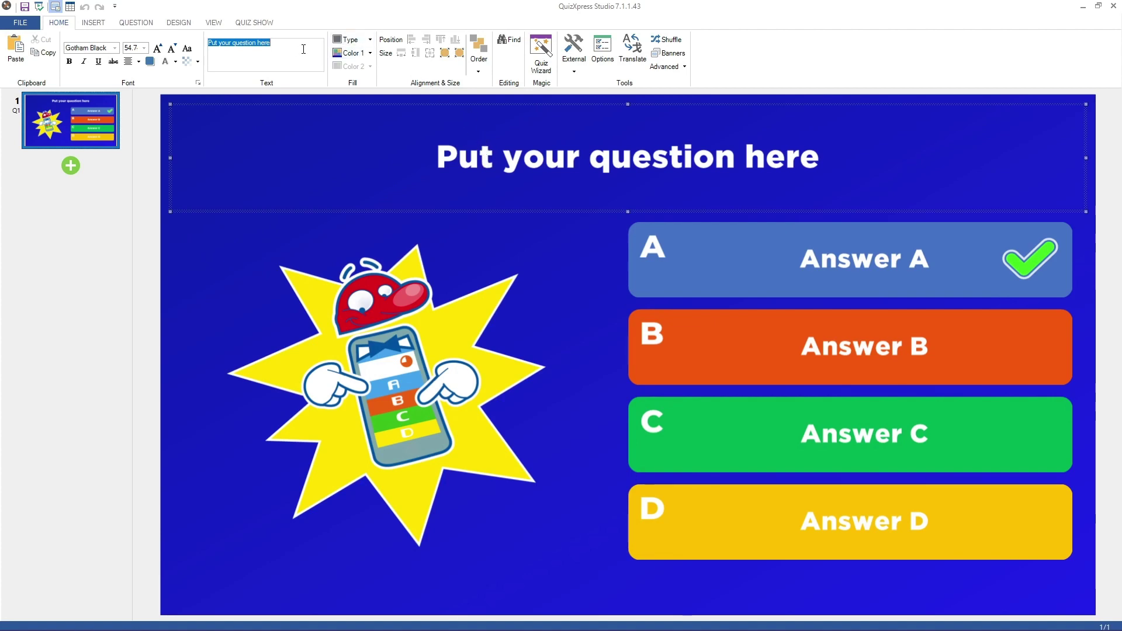
text(What font is this question in)
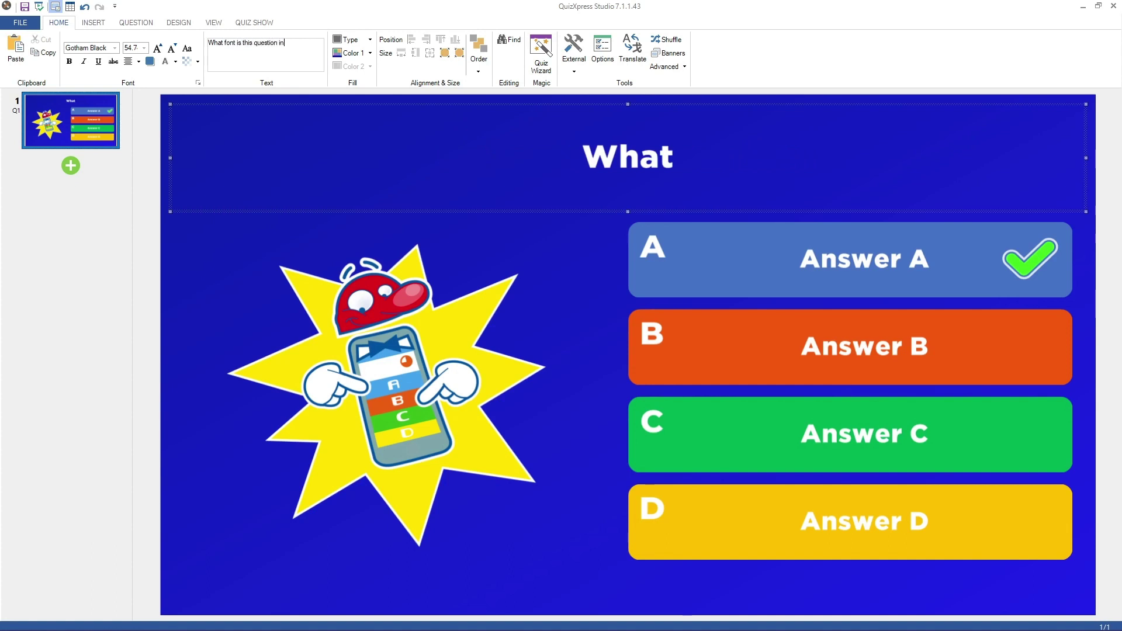
text(?)
click(131, 48)
text(60)
key(Return)
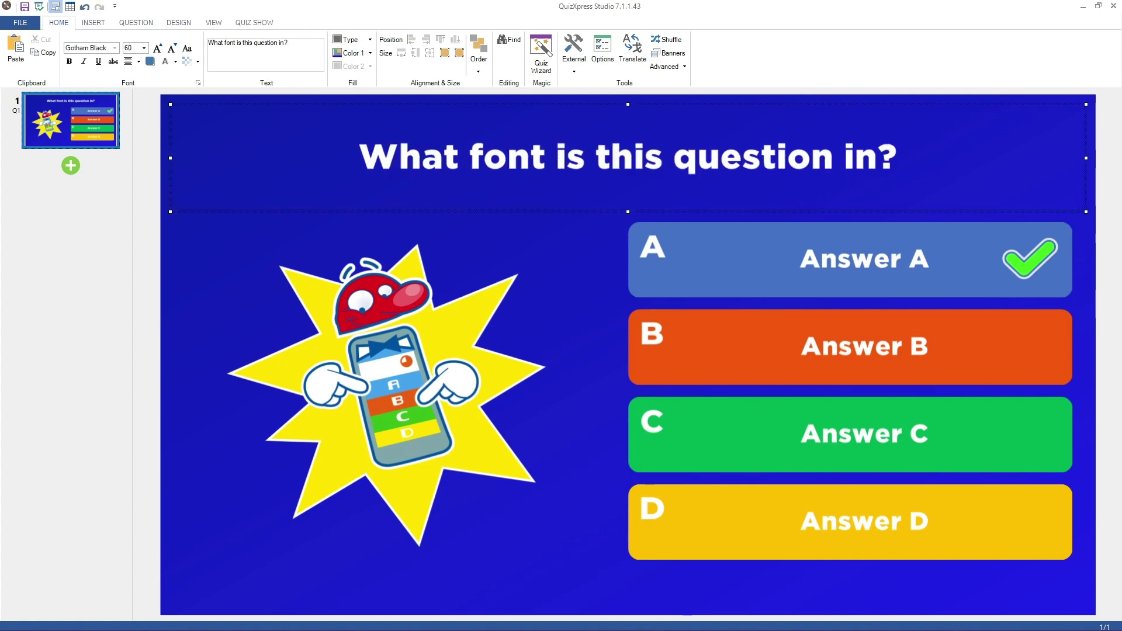
click(69, 61)
click(74, 50)
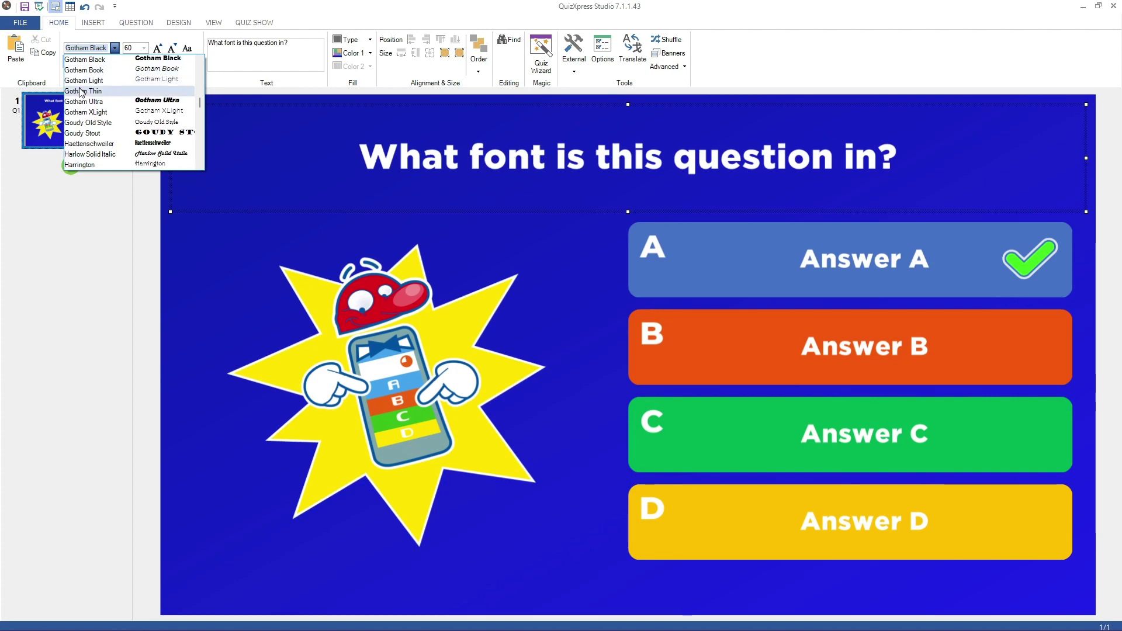
click(85, 112)
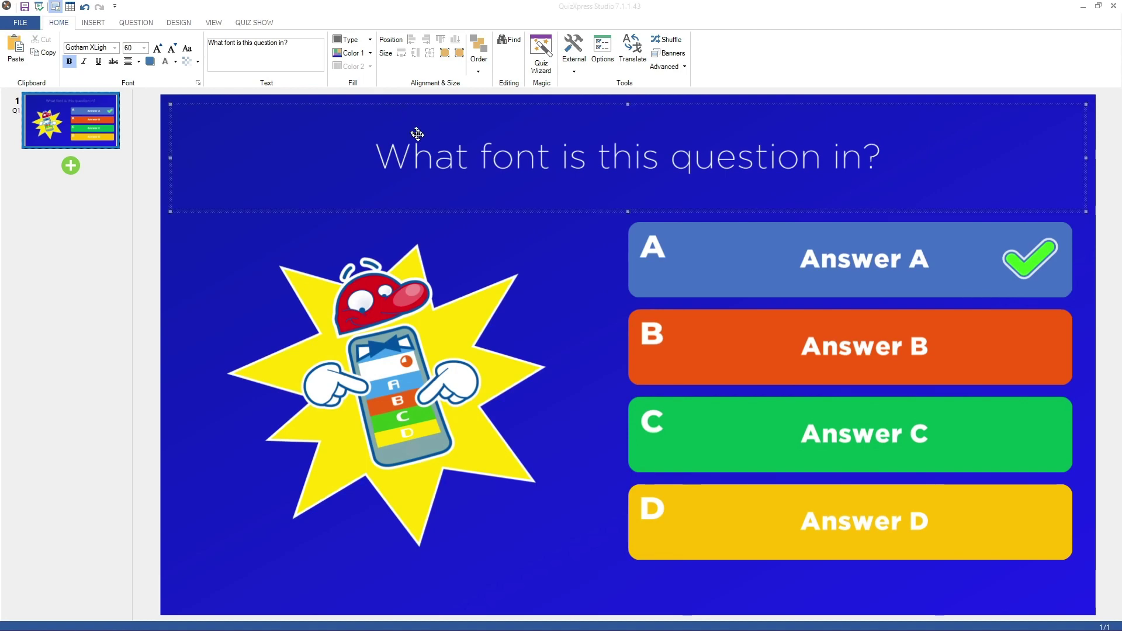
Give the question banner a black fill with a Center gradient
click(367, 40)
click(357, 53)
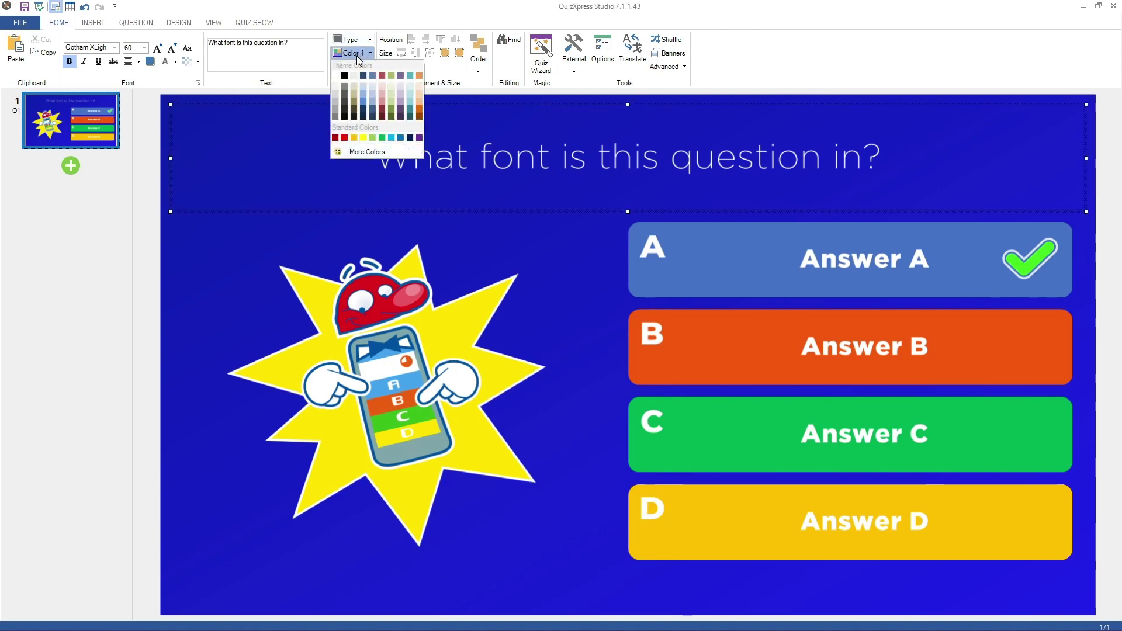
click(345, 76)
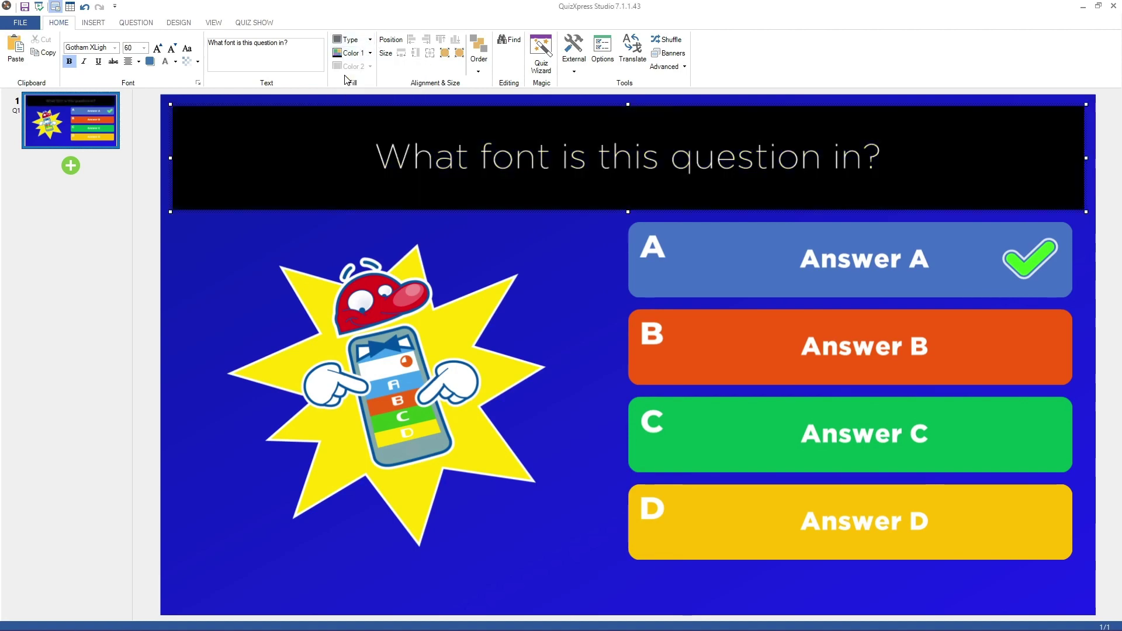
click(349, 41)
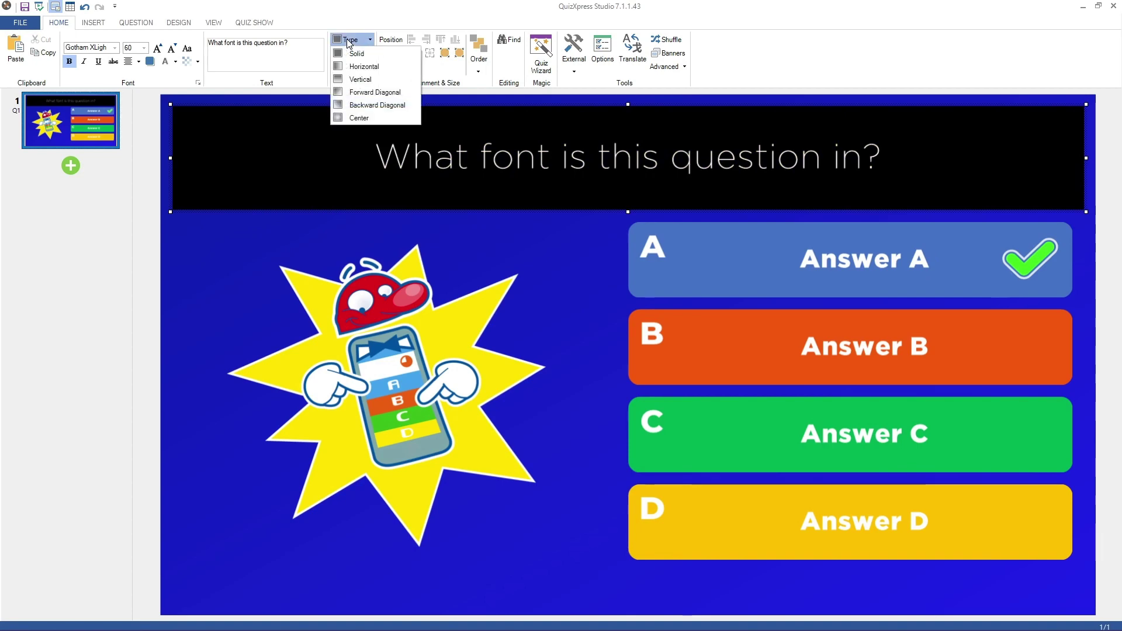
click(353, 118)
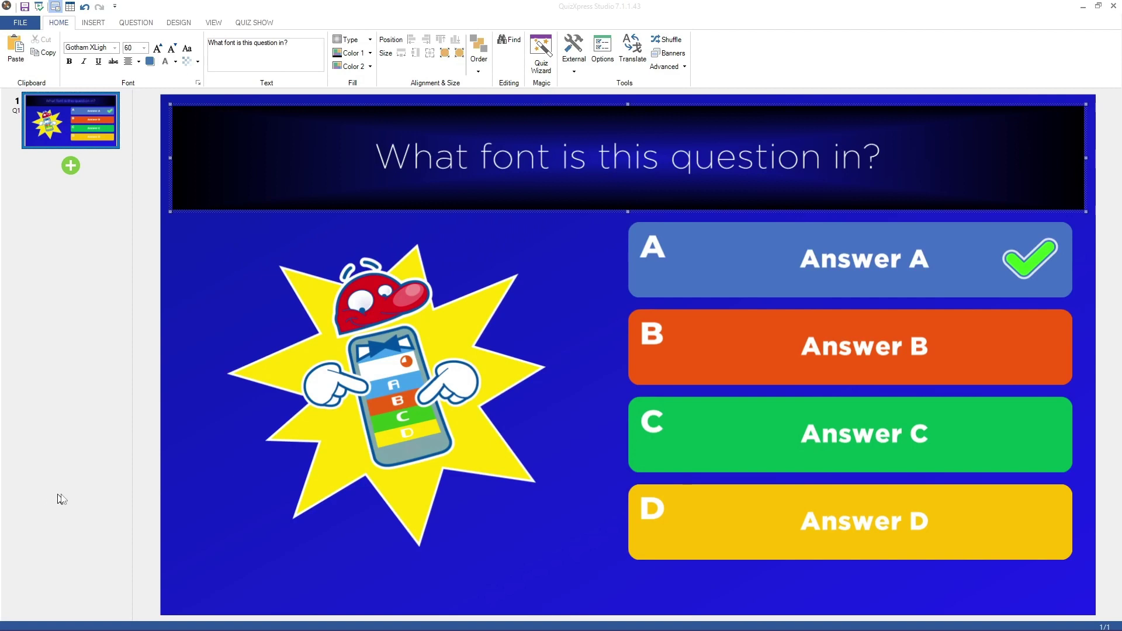
click(394, 380)
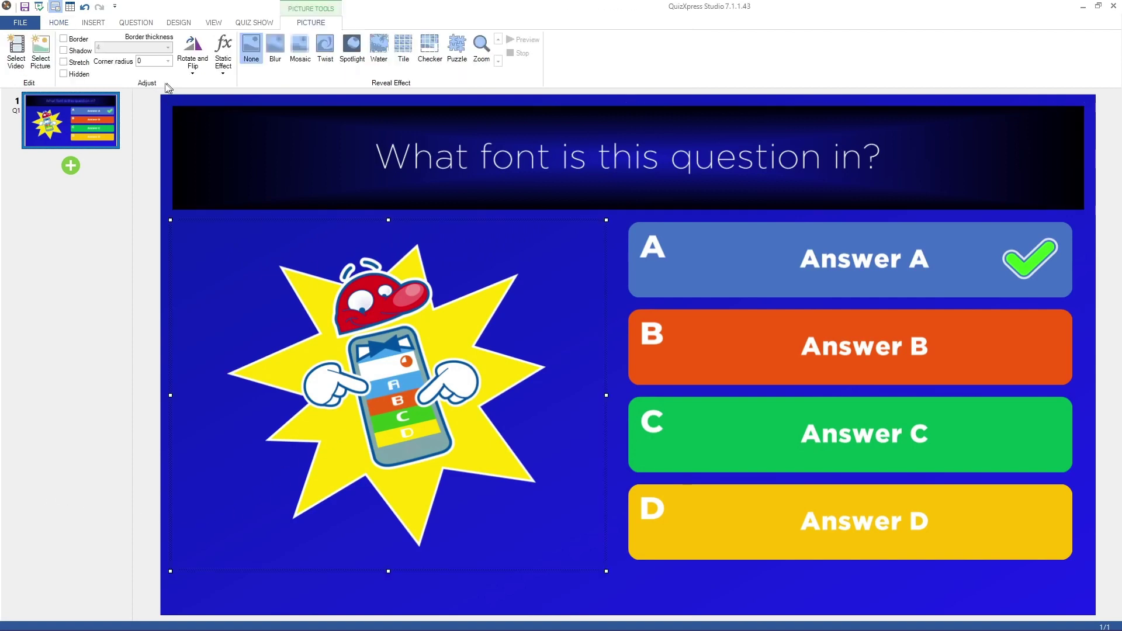
Shrink the mascot, move it to the upper left, and bring it in front of the banner
click(64, 23)
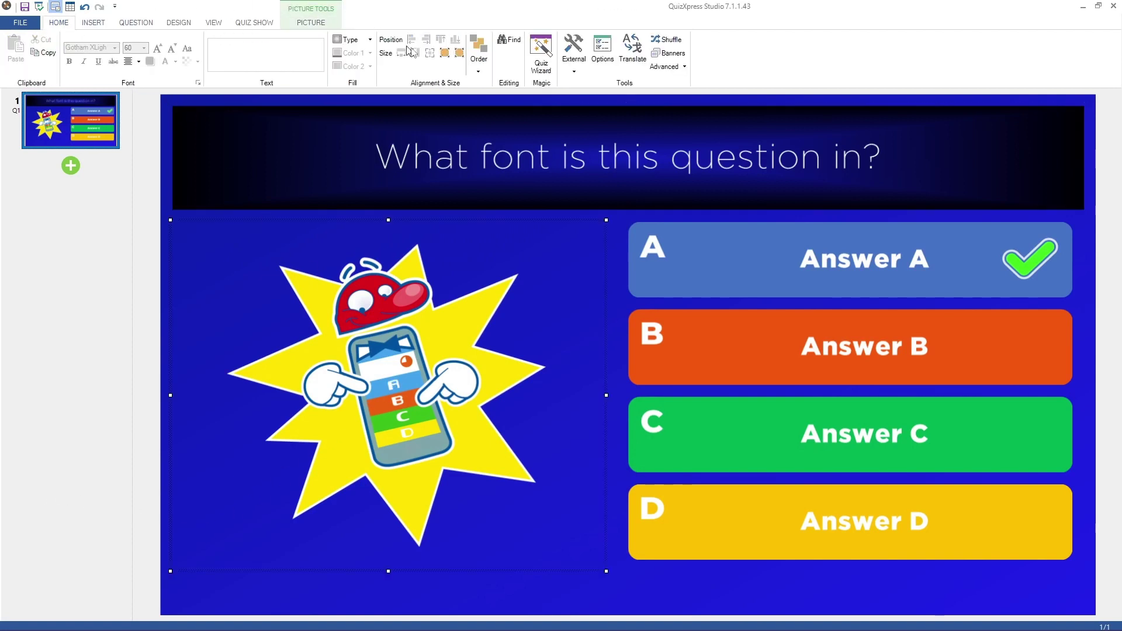
click(459, 54)
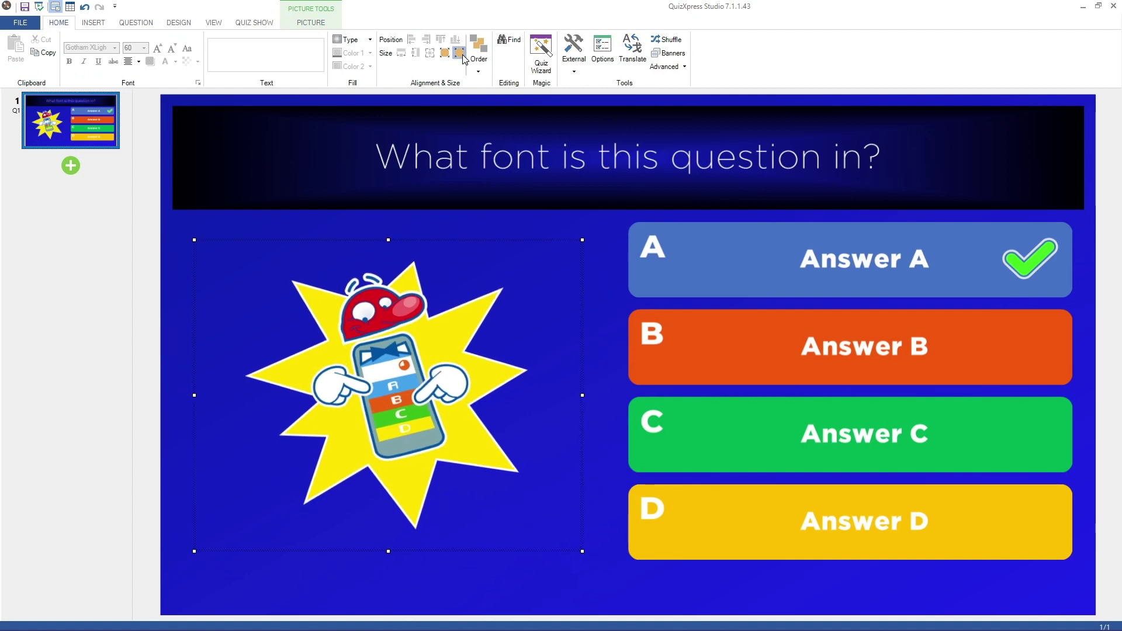
drag(392, 382, 360, 255)
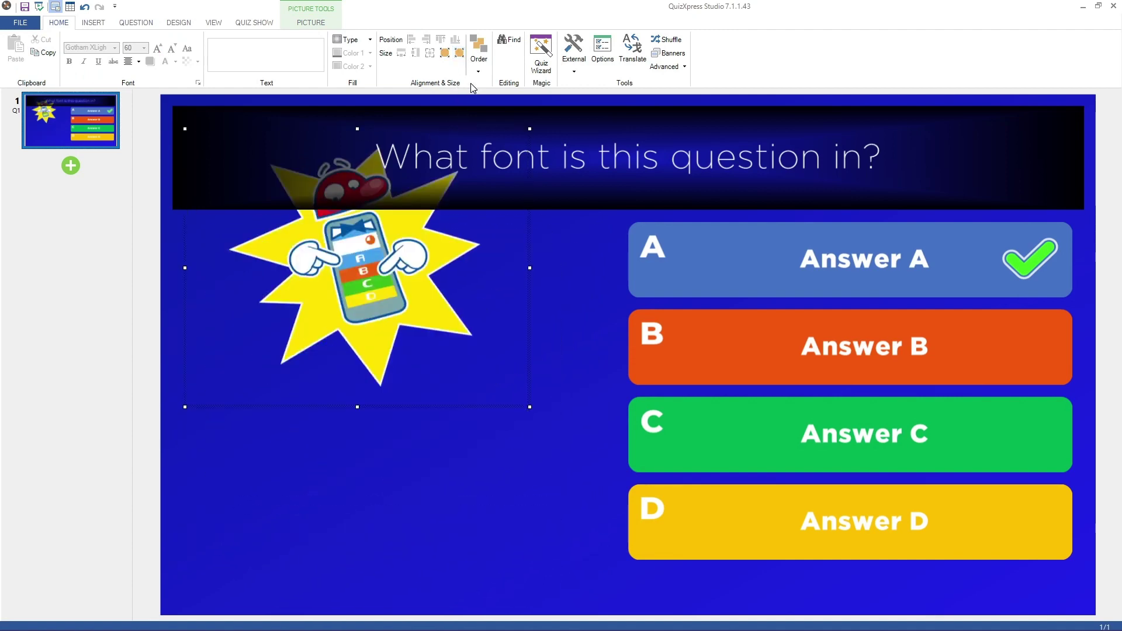
click(478, 67)
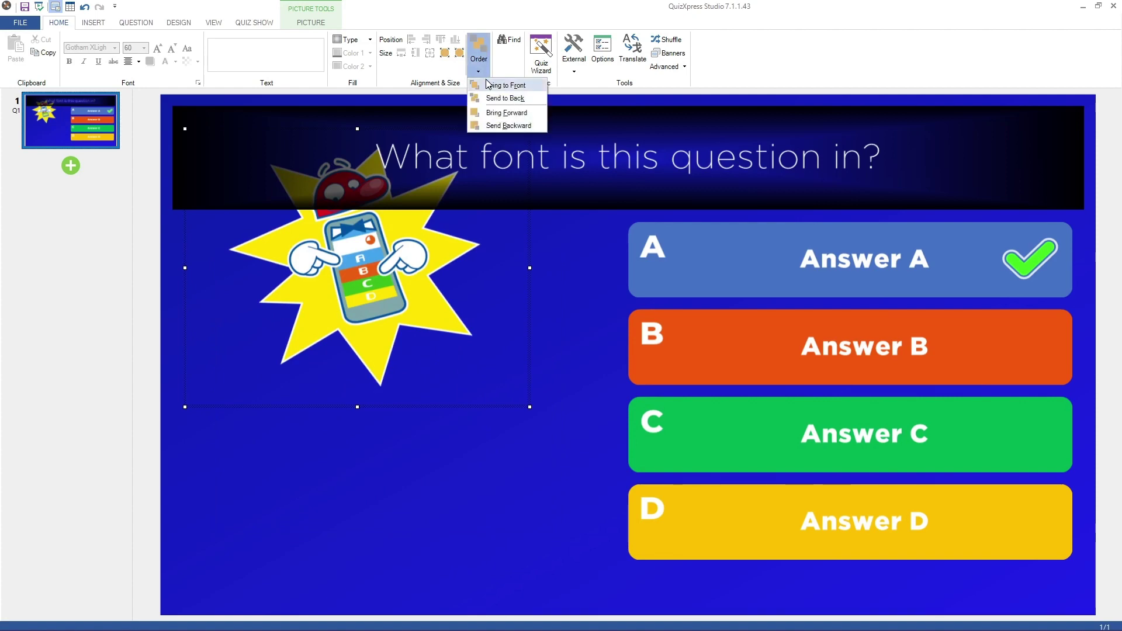
click(488, 85)
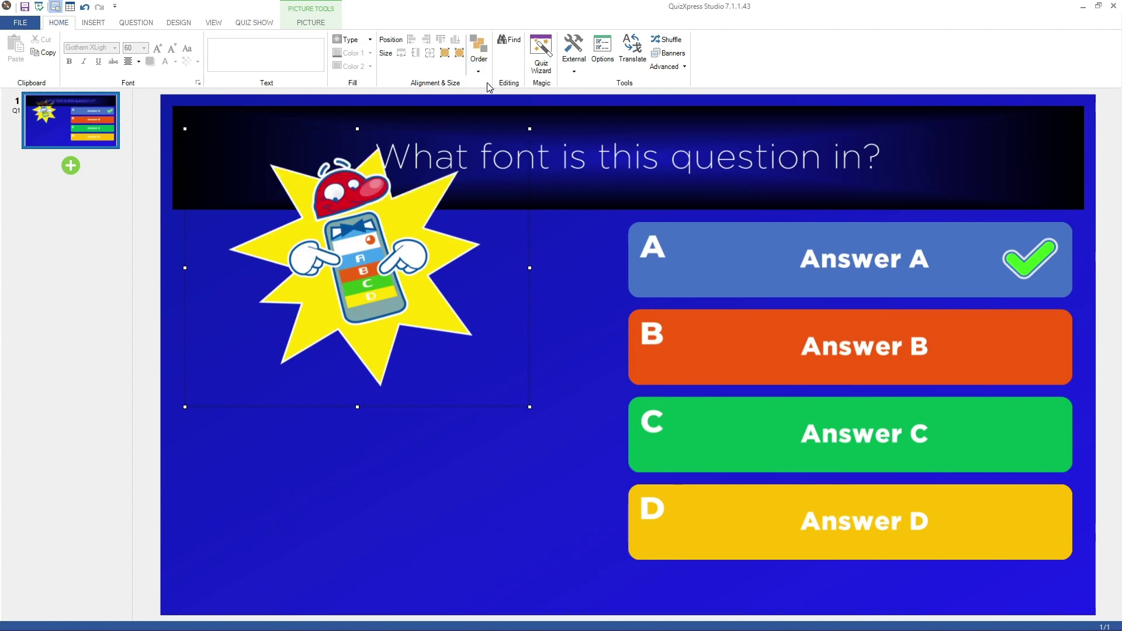
Search the slide text for 'Answer D' with Find
click(430, 143)
click(508, 40)
text(Answer D)
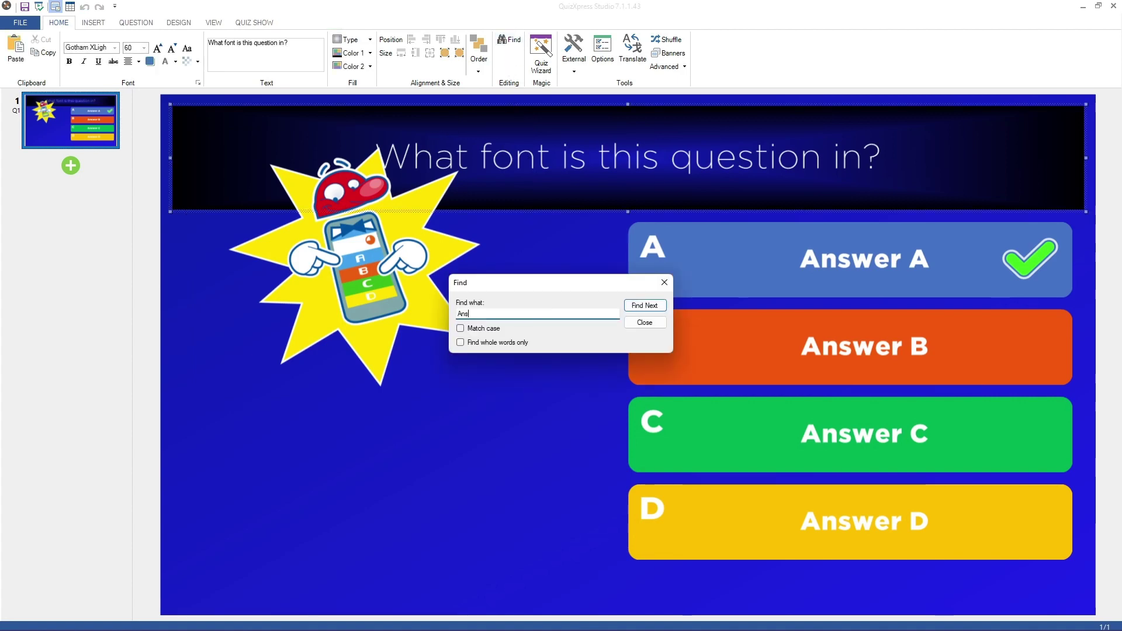
Select the Answer D box via Find Next, close Find, and launch the Quiz Wizard
click(639, 309)
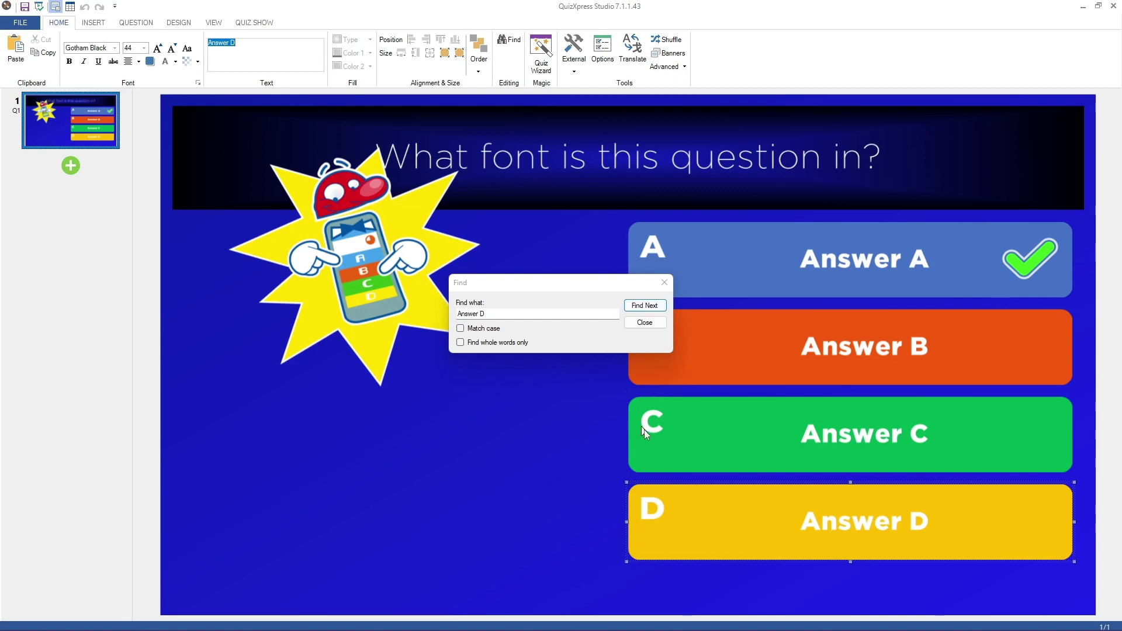
key(Escape)
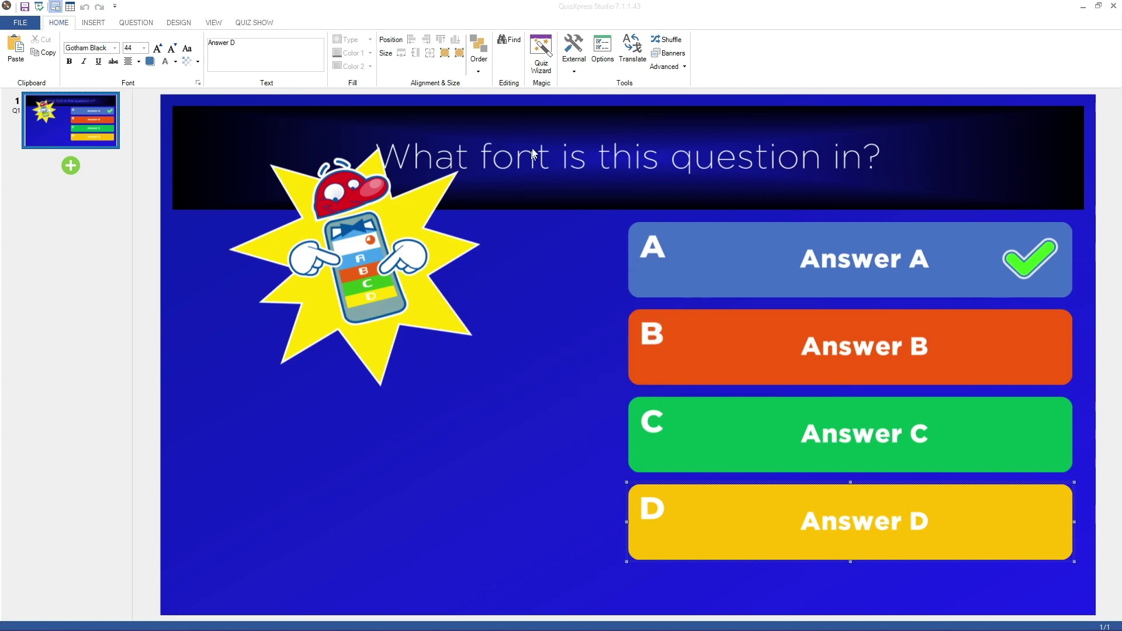
click(547, 73)
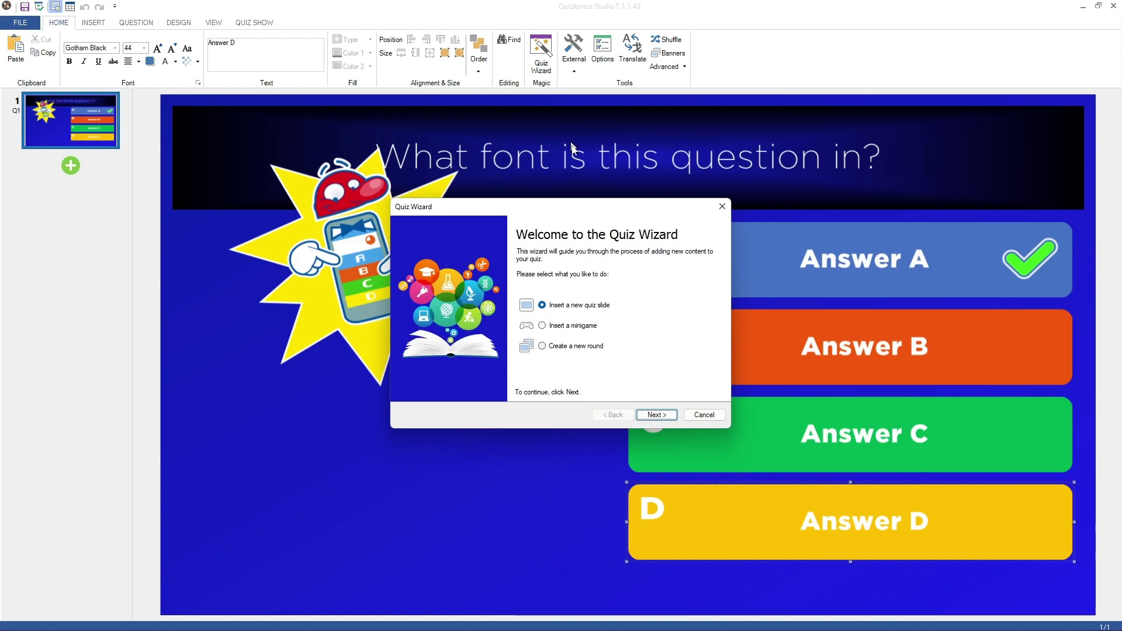
Close the Quiz Wizard without adding anything, and briefly check the External tools list
click(720, 207)
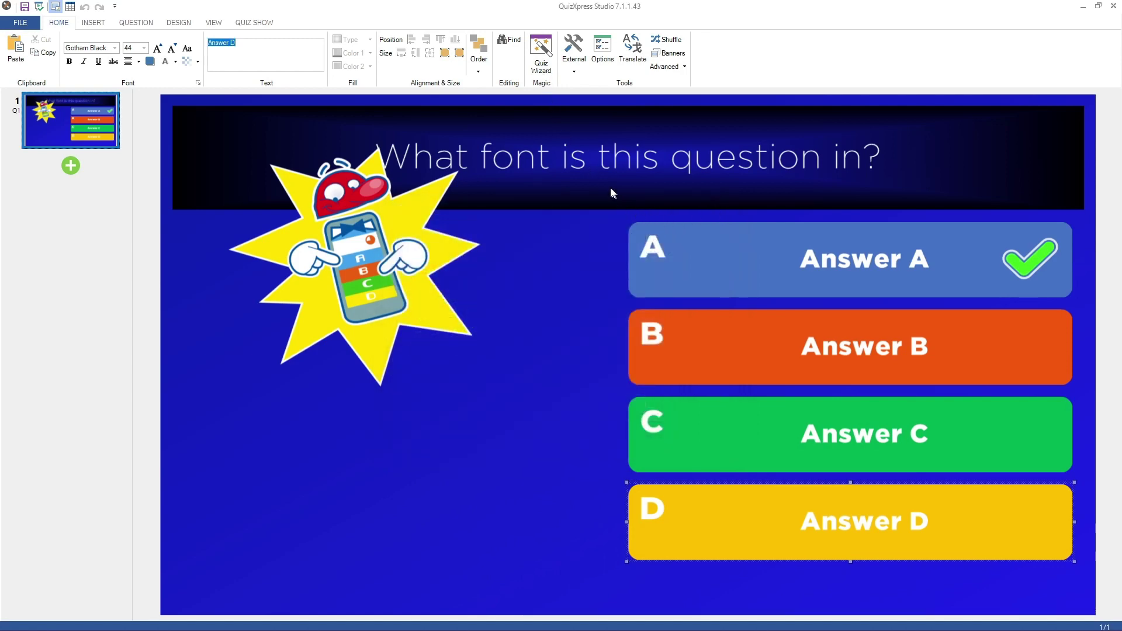
click(573, 73)
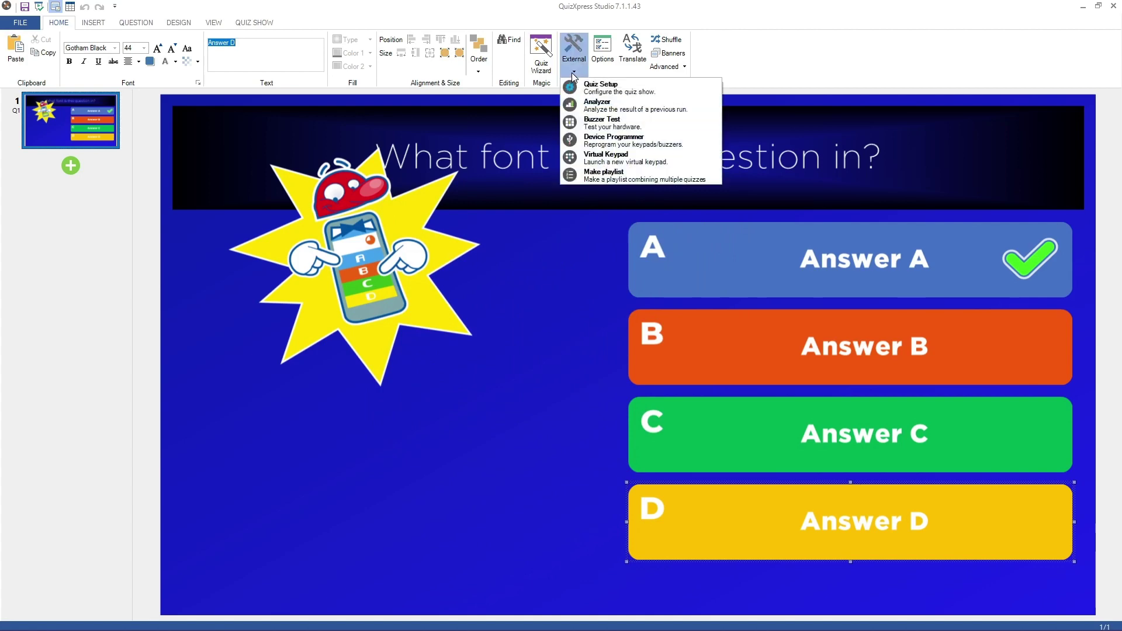
click(574, 73)
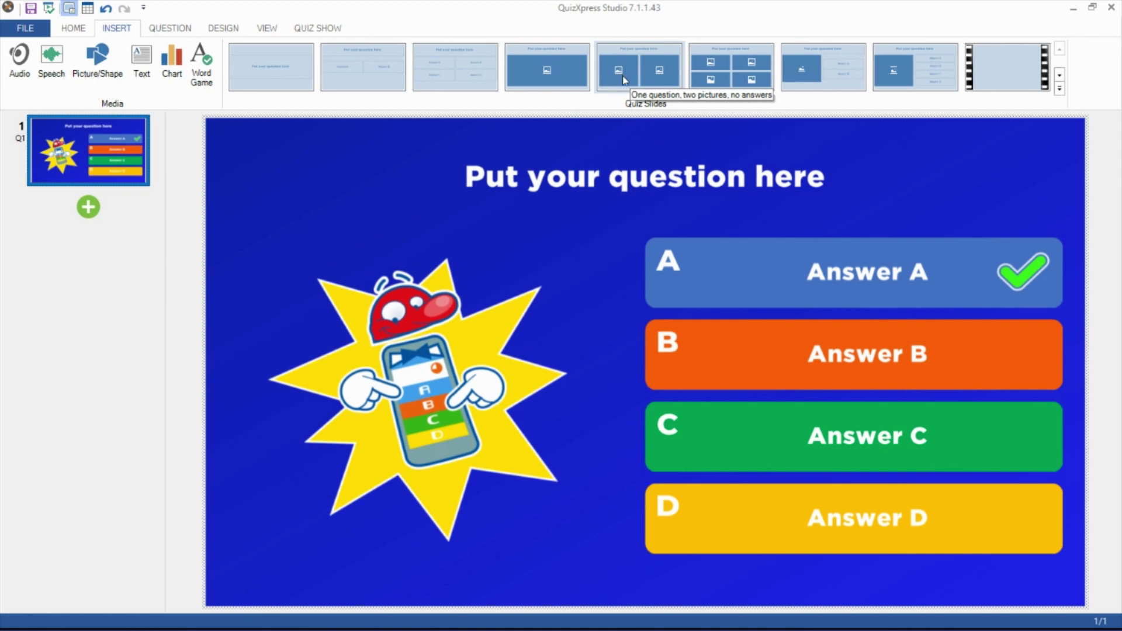
Insert a second quiz slide using the three-stacked-answers template
click(1060, 89)
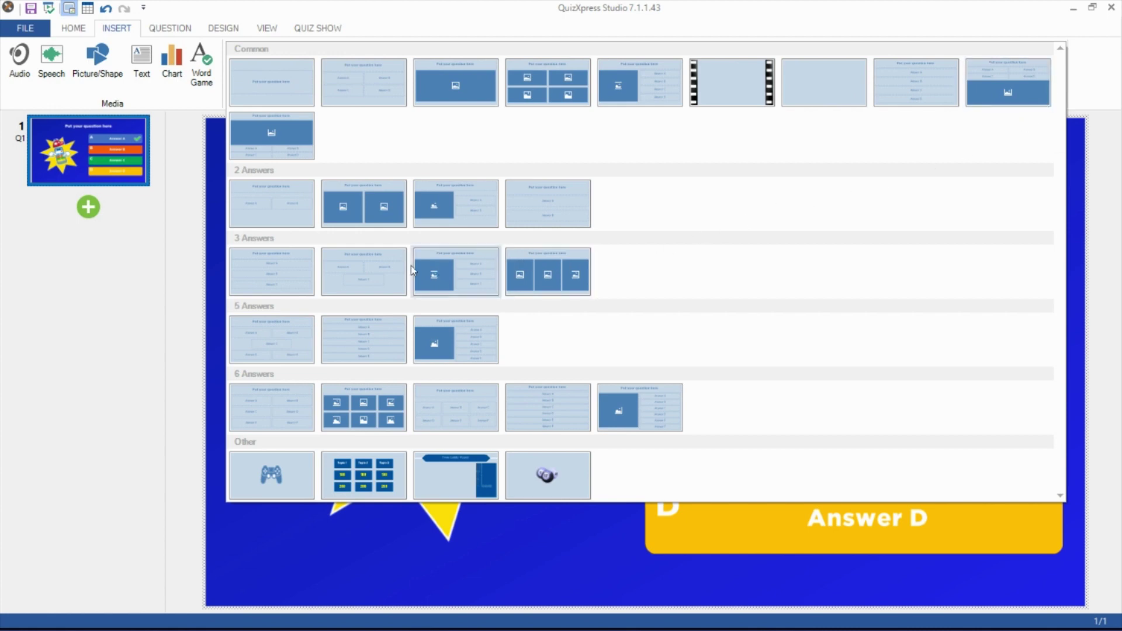
click(277, 281)
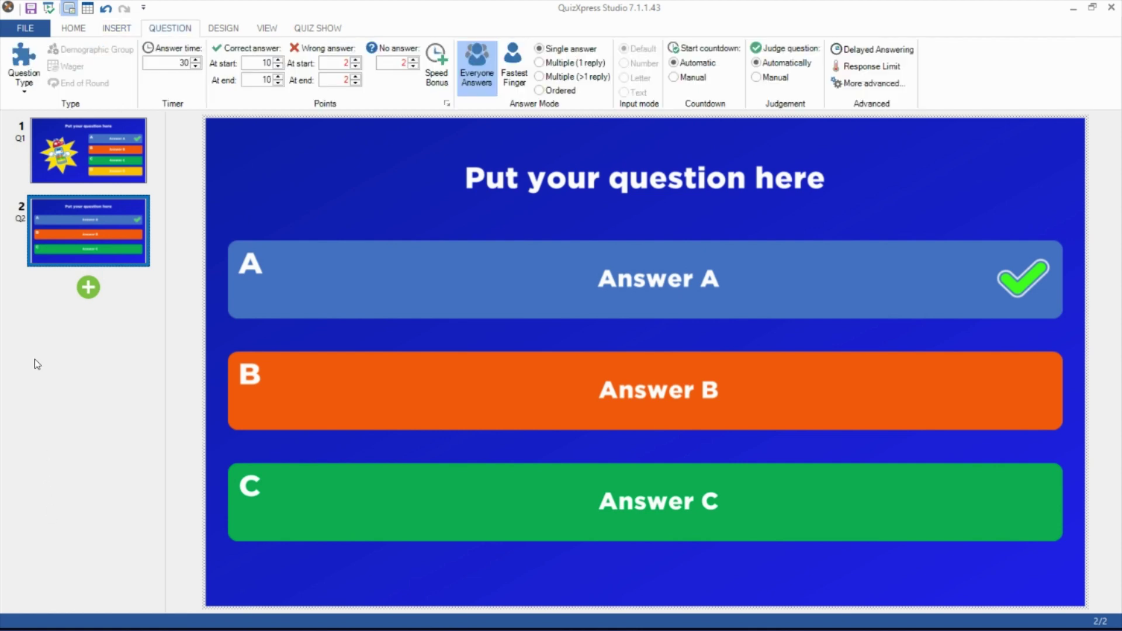
Show the Question Type options for slide 2
click(18, 65)
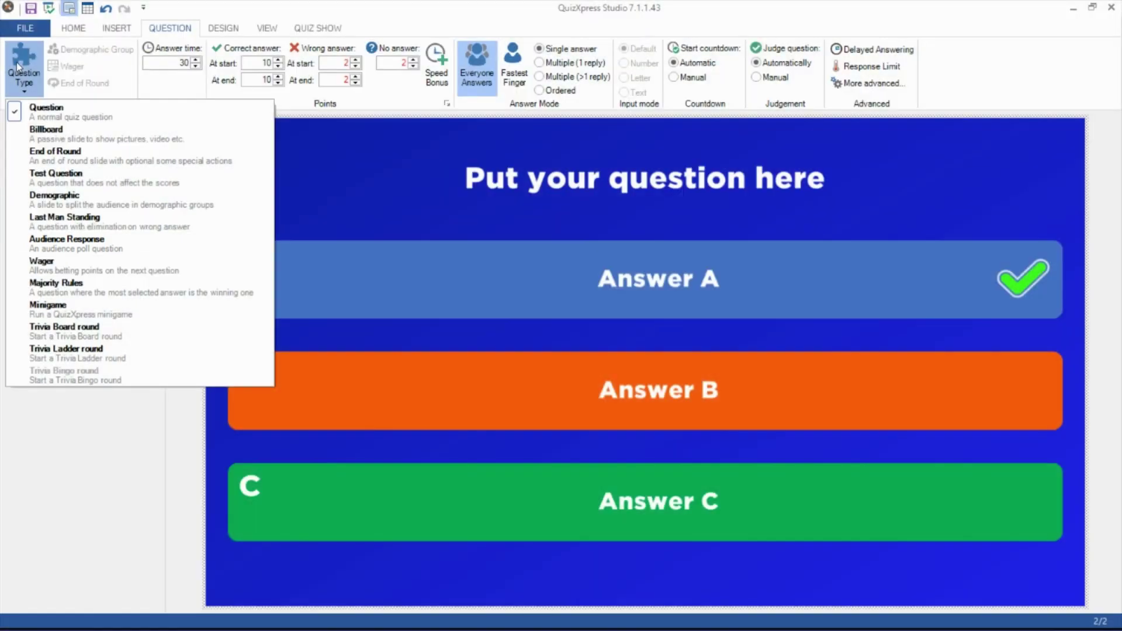
Set slide 2 to a 20-second answer time, 15 points at start, and 4-point wrong/no-answer penalties
click(19, 65)
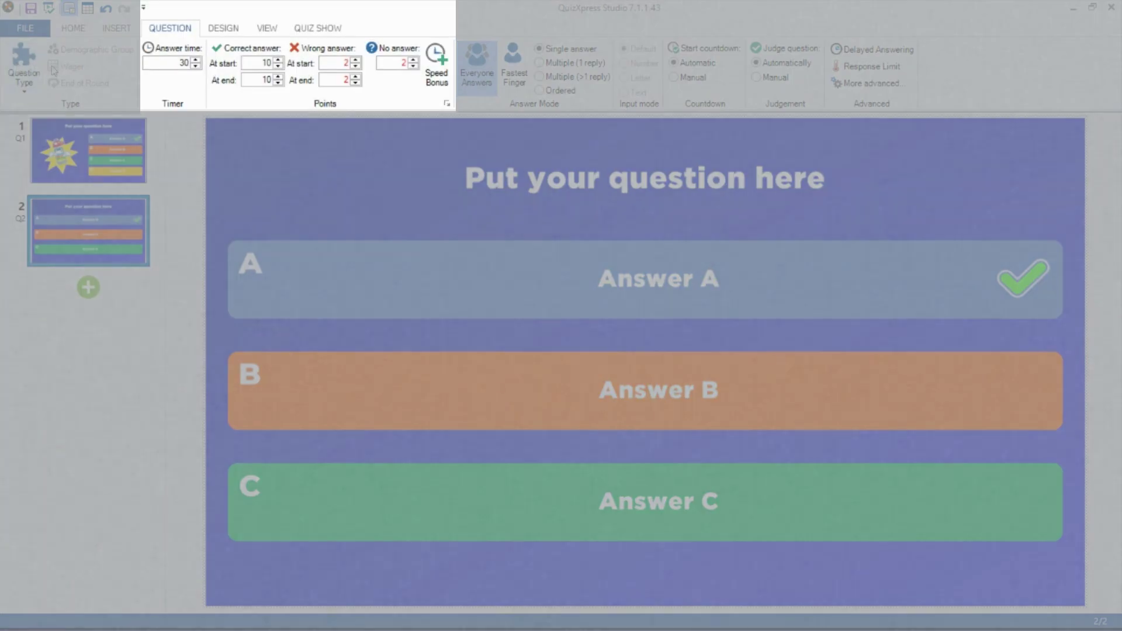
double_click(185, 65)
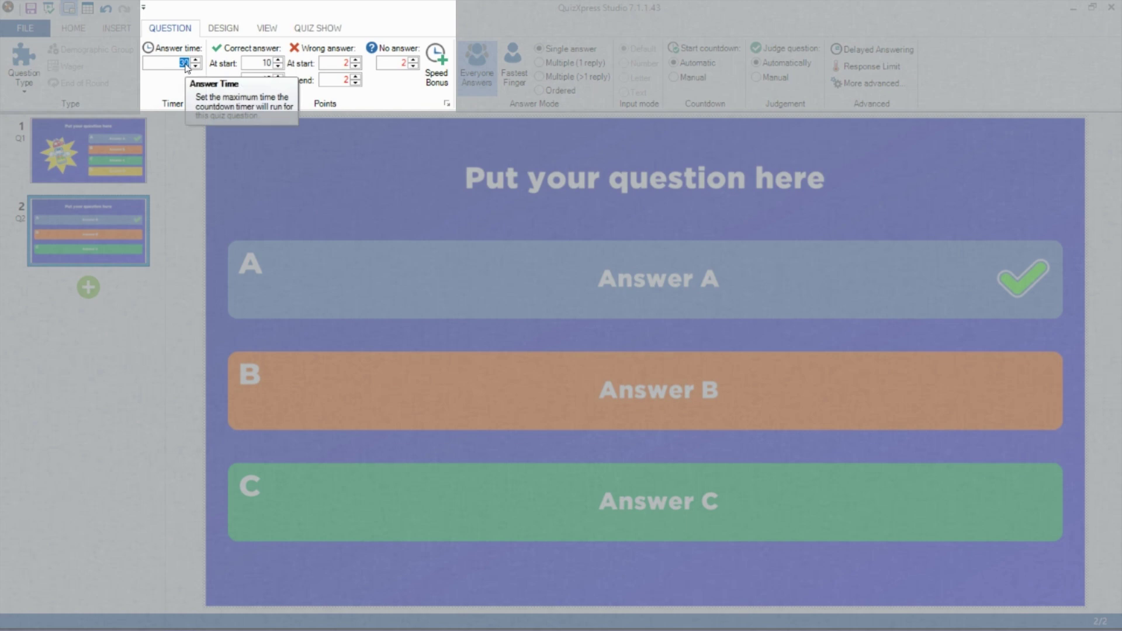
scroll(185, 66, down, 1)
double_click(266, 63)
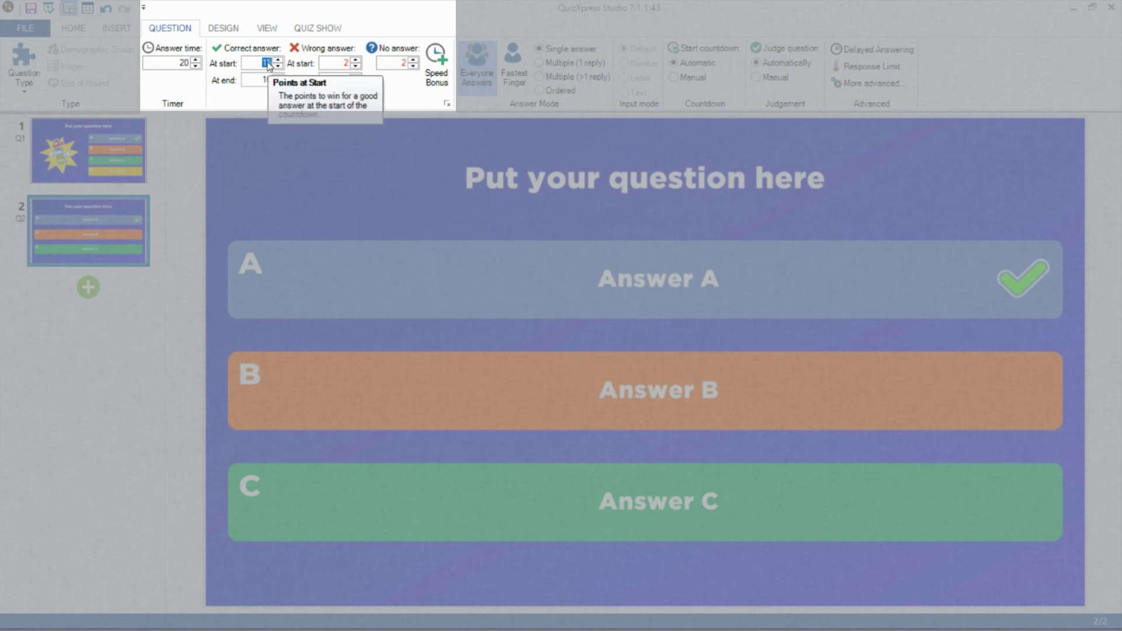
scroll(266, 63, up, 1)
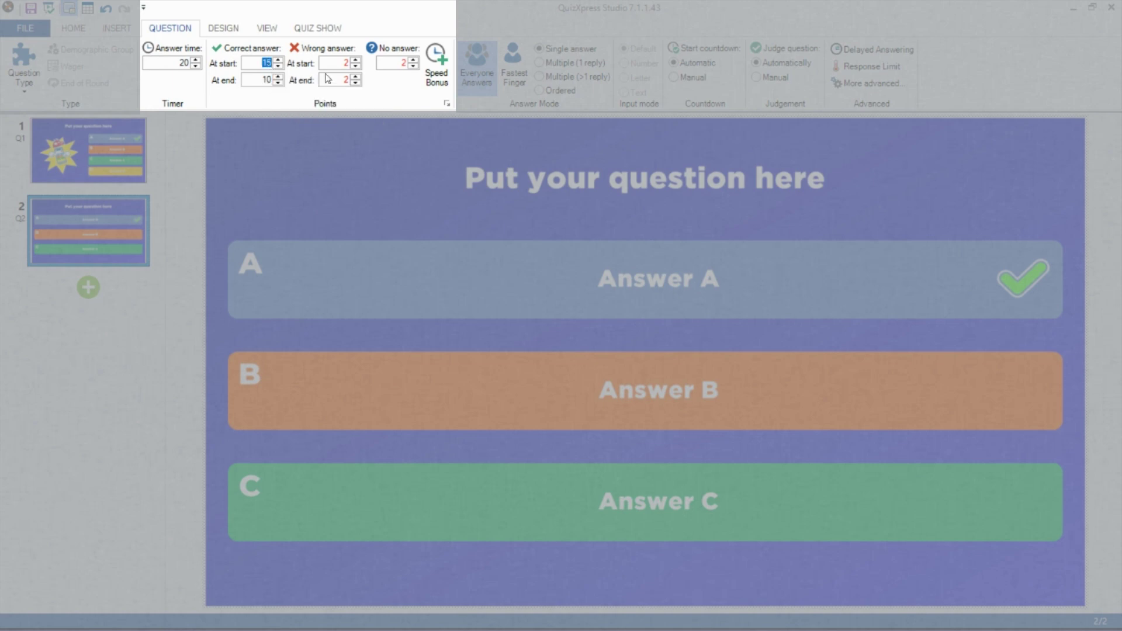
double_click(342, 68)
double_click(405, 65)
text(4)
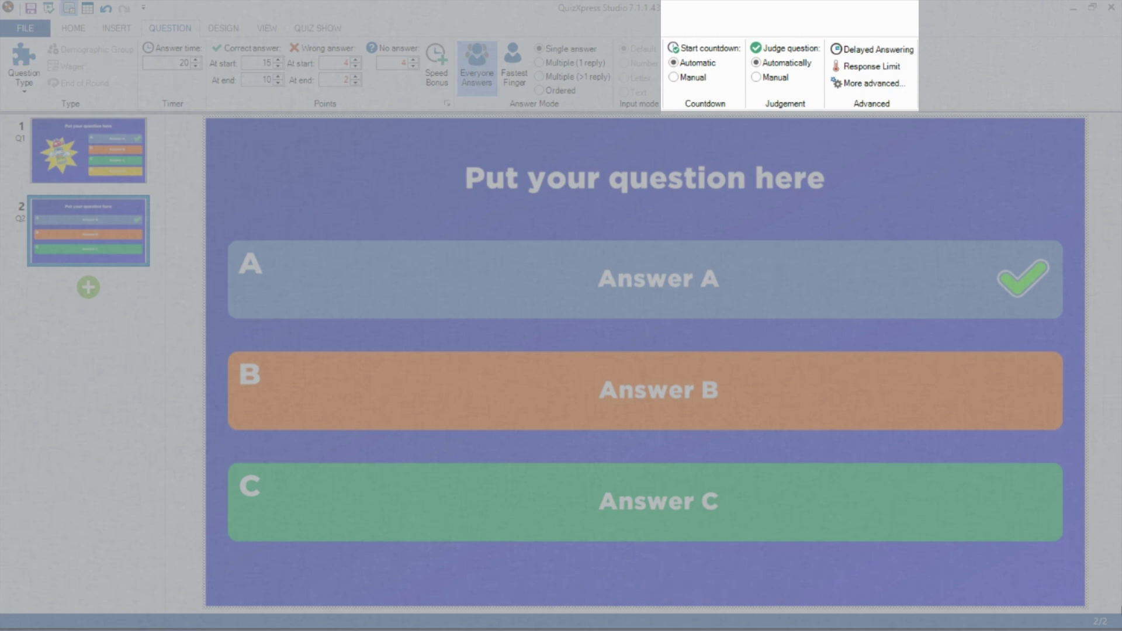
Undo with Ctrl+Z to delete the newly added second question slide
key(ctrl+z)
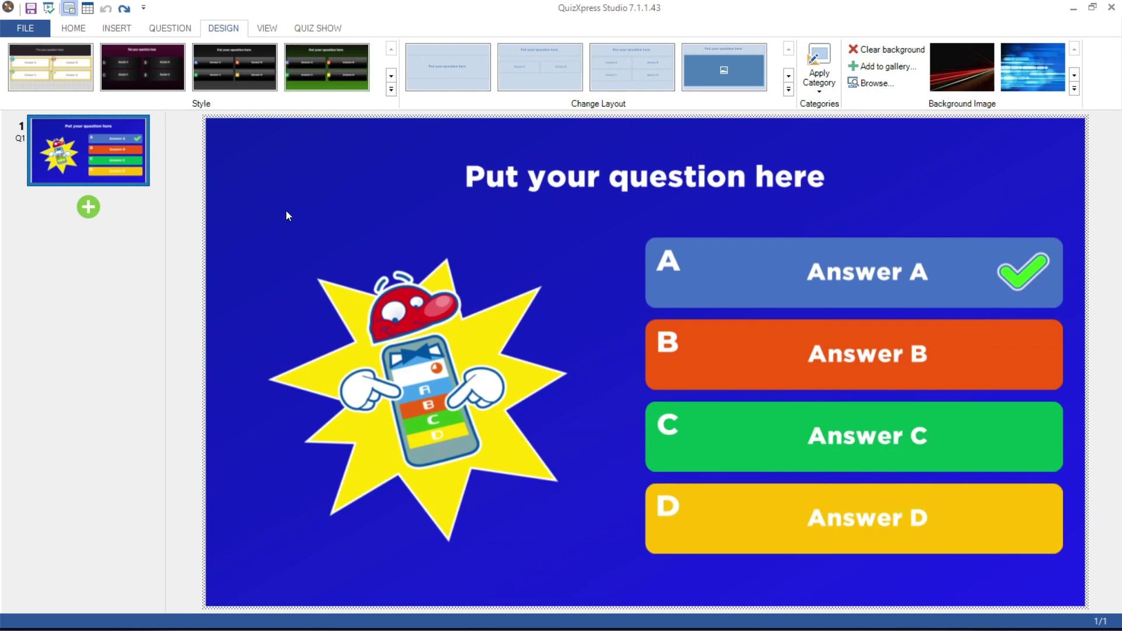
Apply the neon brick-wall slide style
click(391, 89)
drag(394, 90, 390, 389)
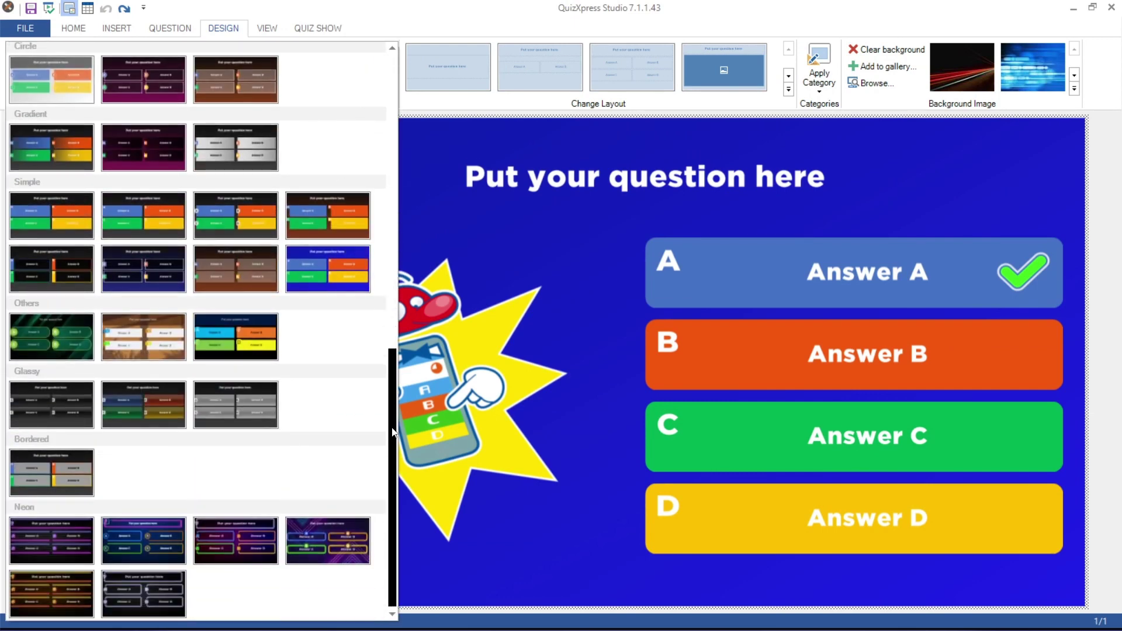
click(229, 535)
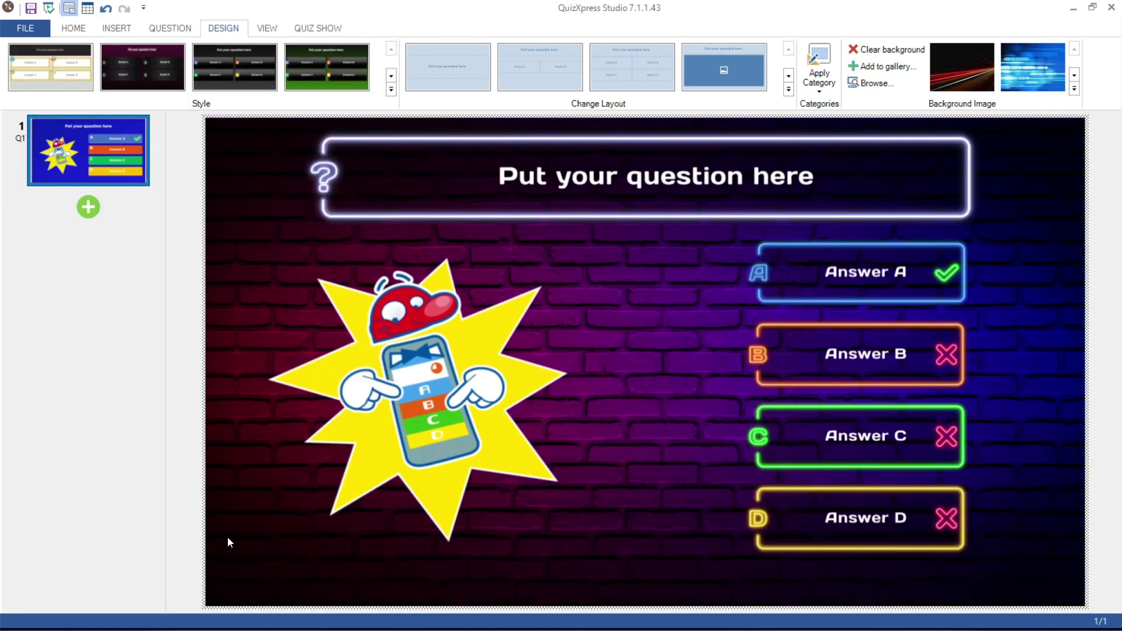
Switch to the image-above-two-answer-columns layout and browse the background image gallery
click(789, 91)
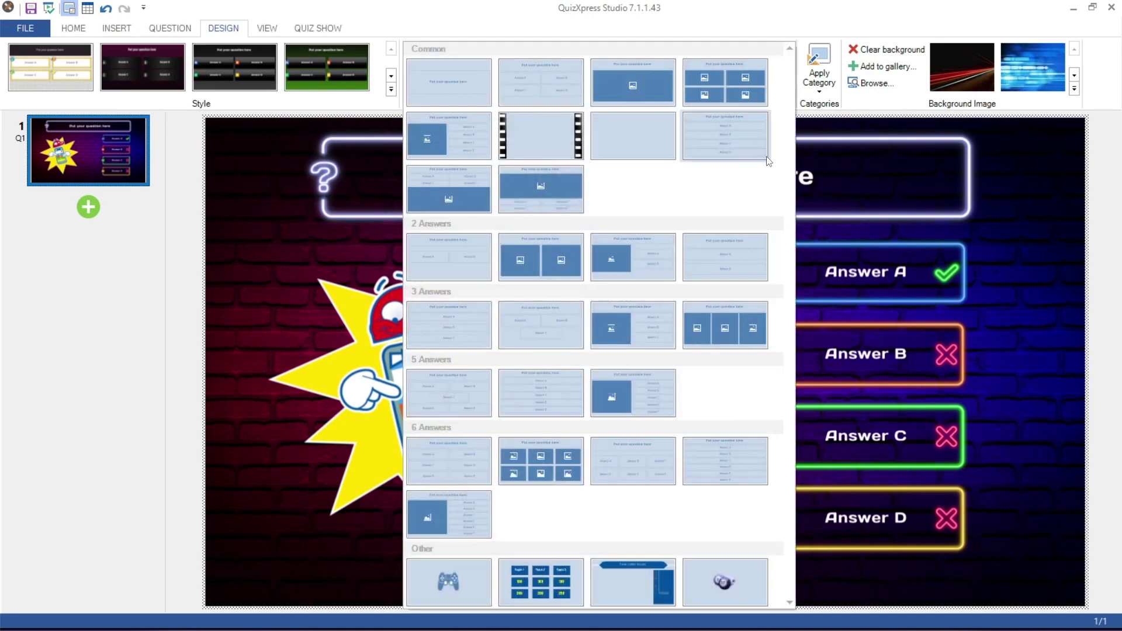
click(553, 194)
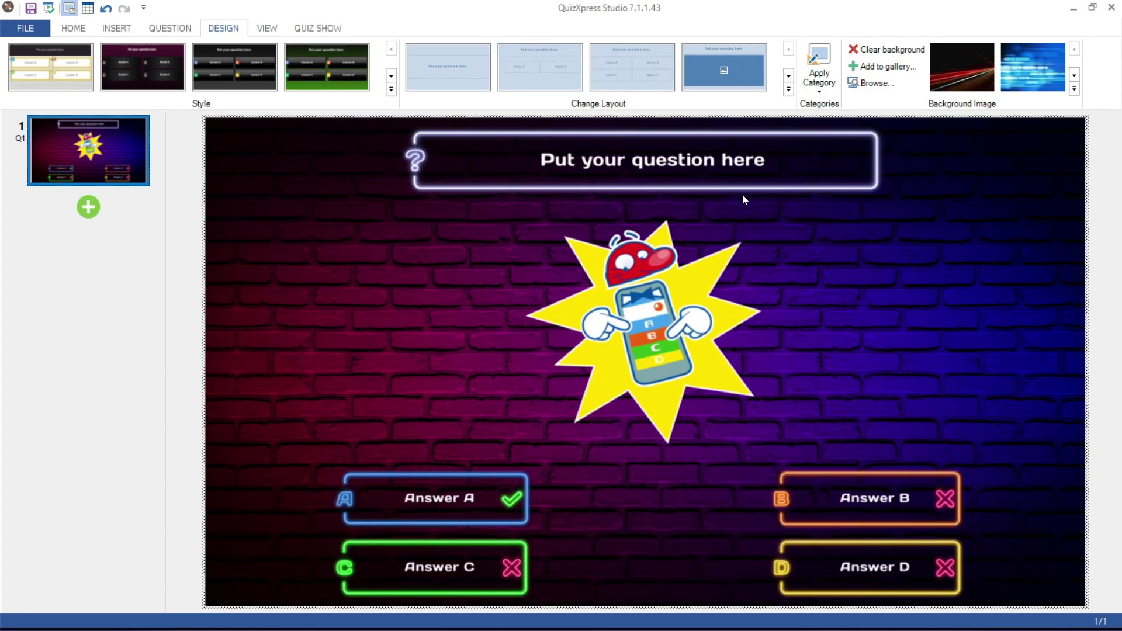
click(1074, 88)
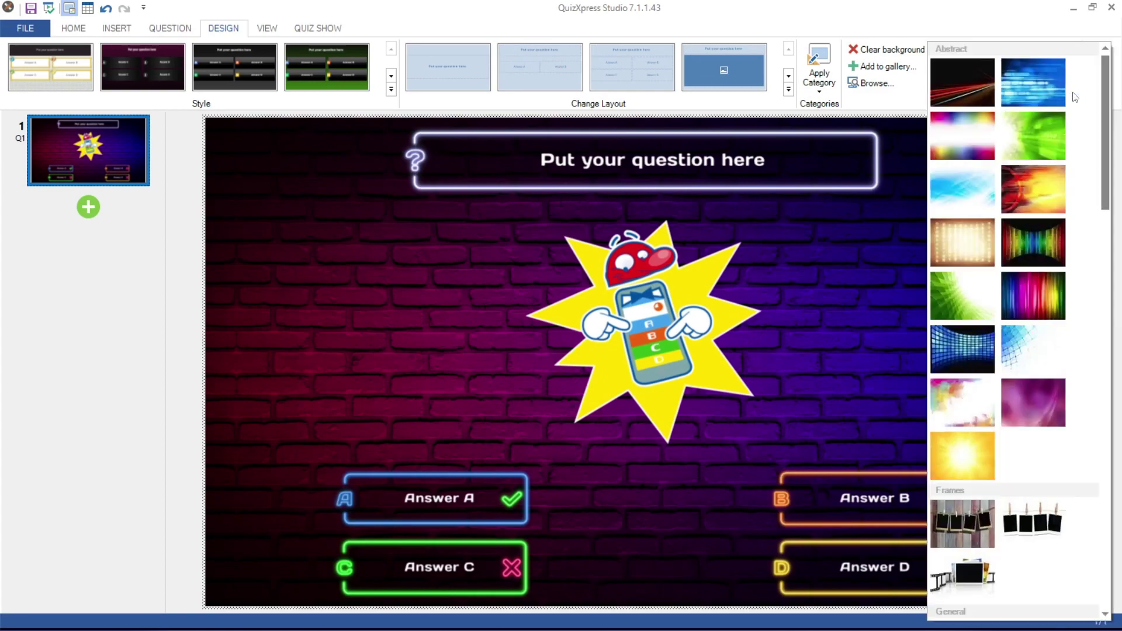
drag(1102, 120, 1120, 523)
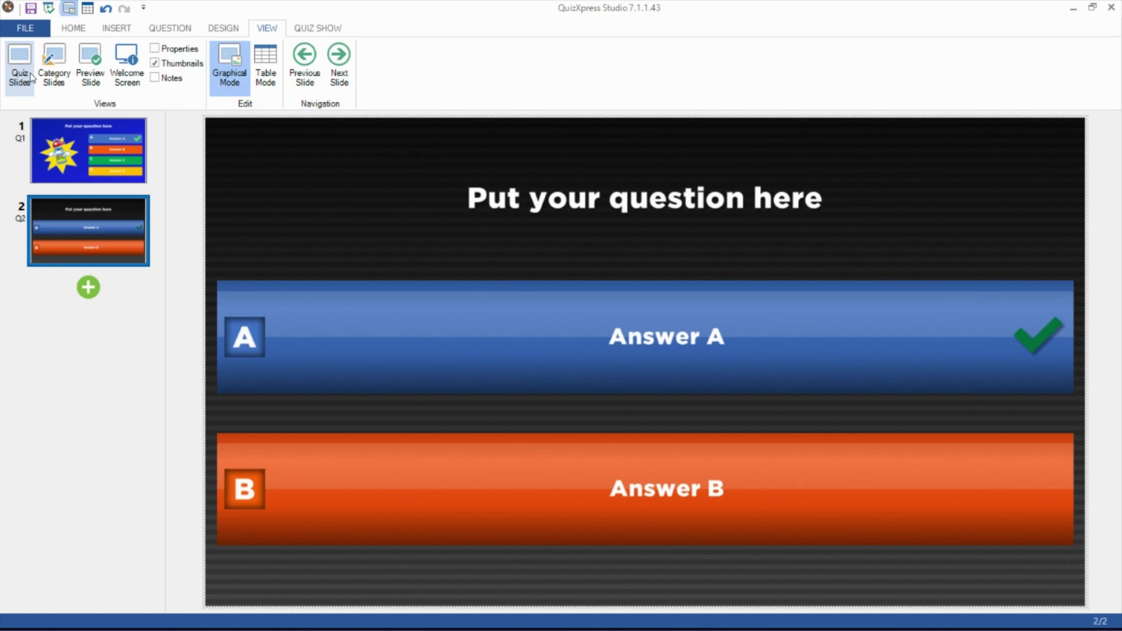
click(56, 71)
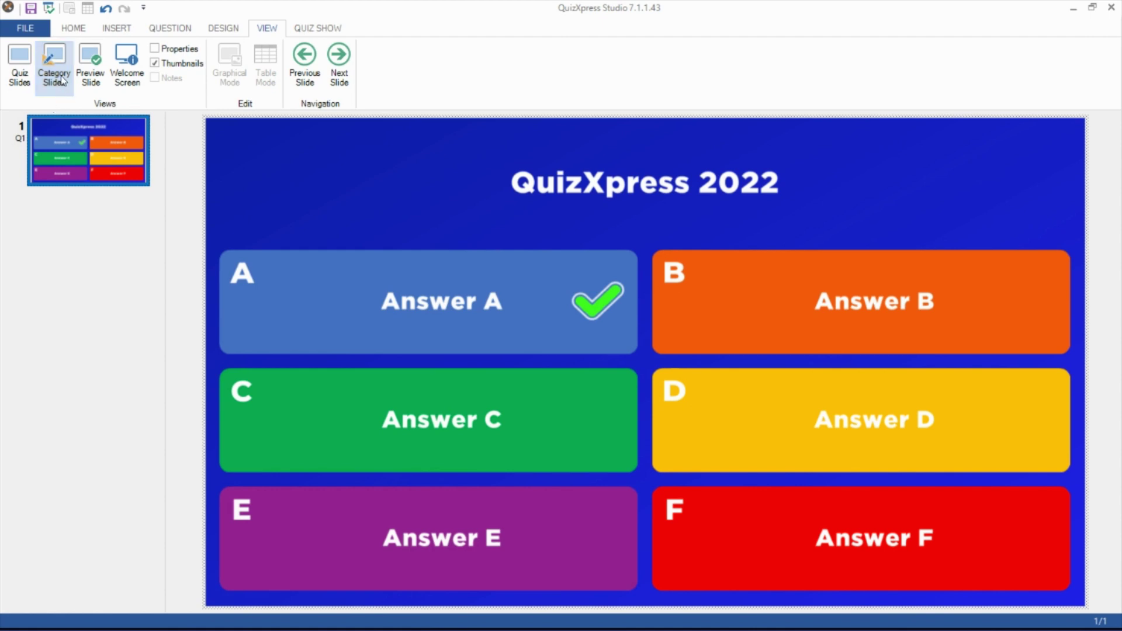
click(92, 73)
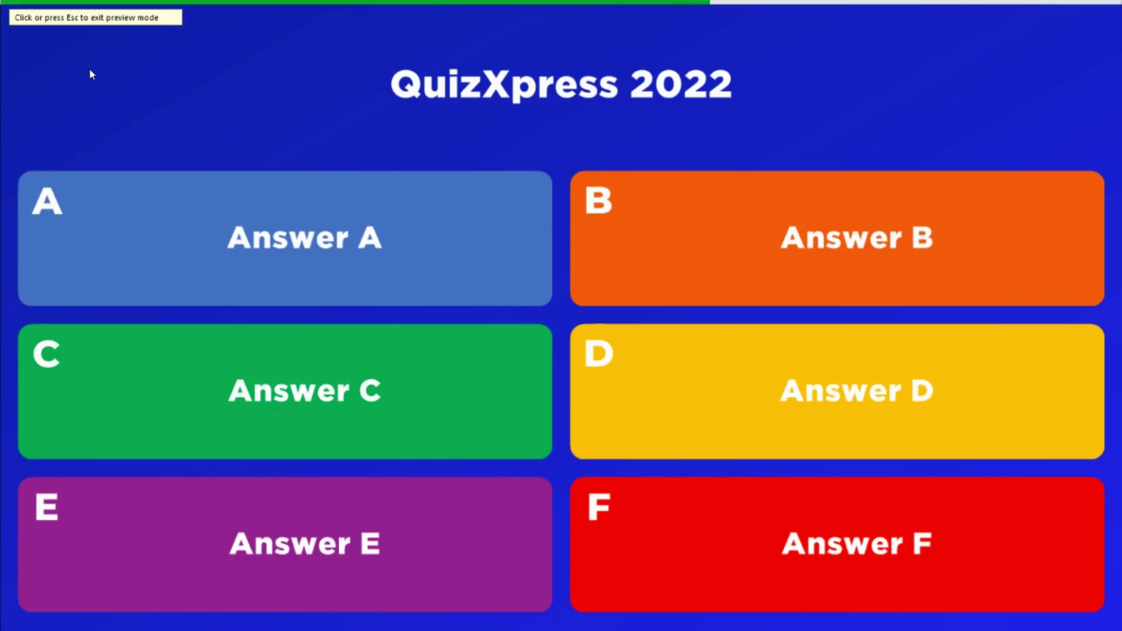
click(89, 68)
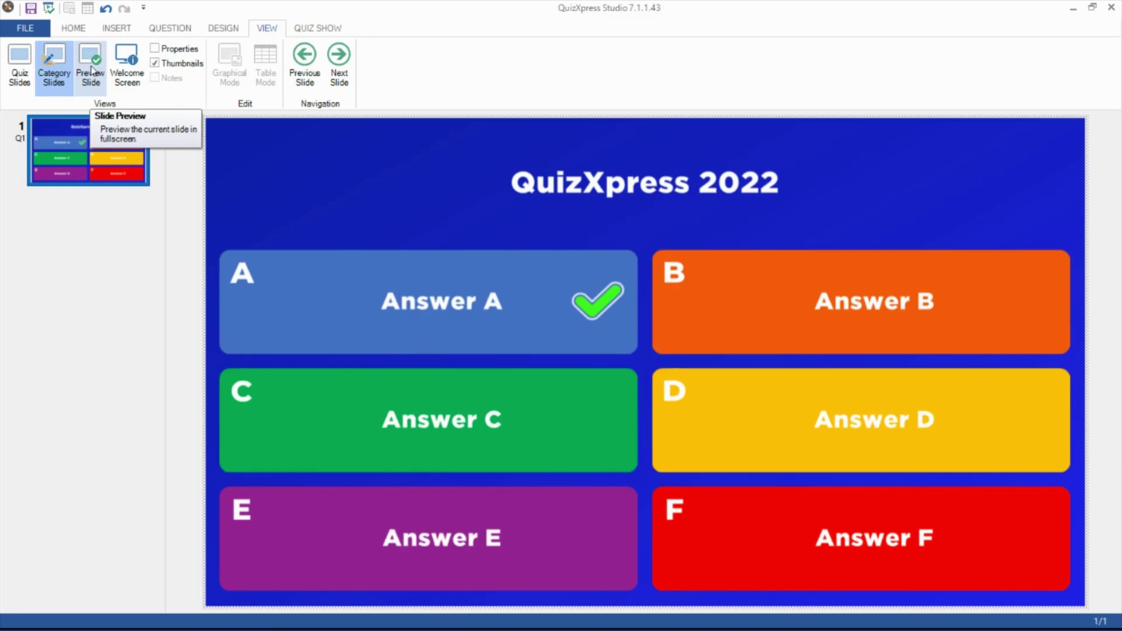
click(125, 68)
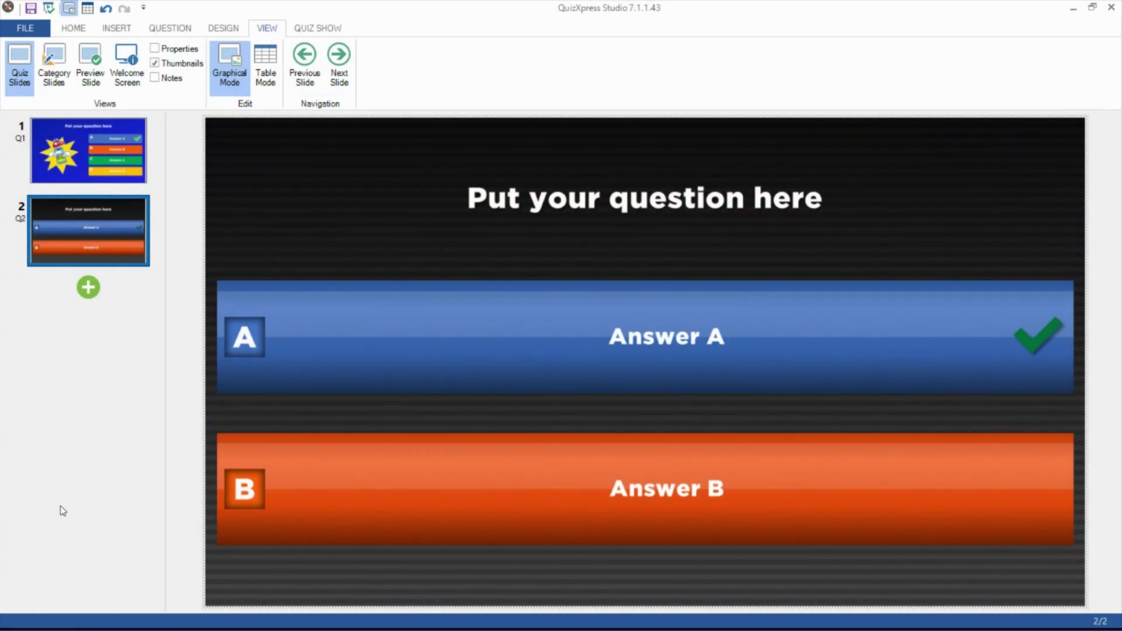
Show the Properties and Notes panes and add the note 'Your notes here'
click(154, 49)
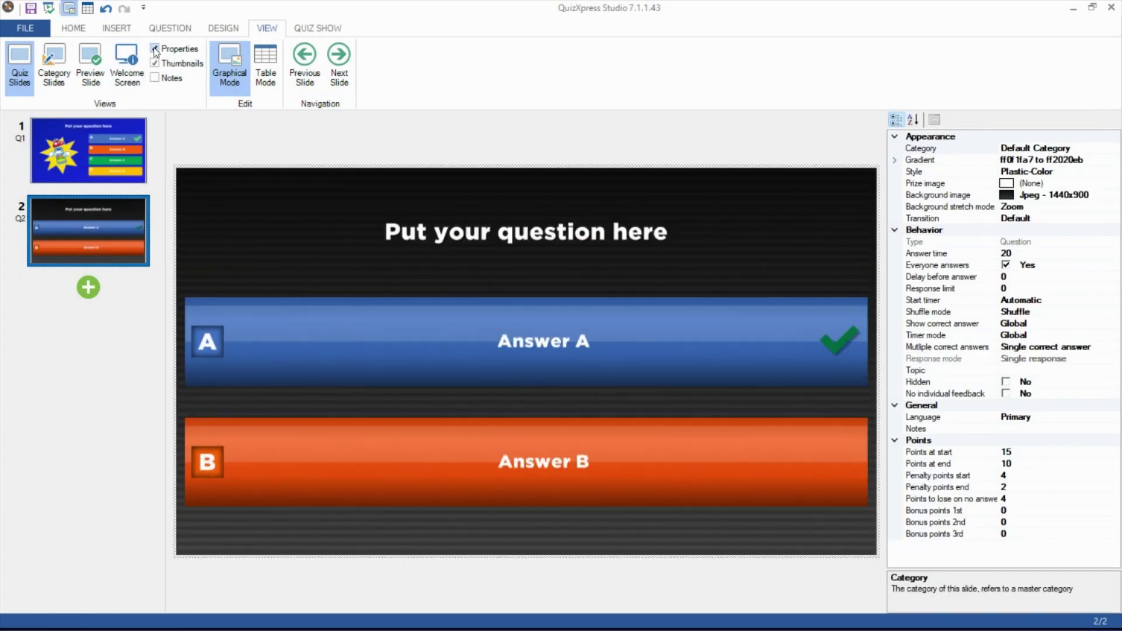
click(156, 78)
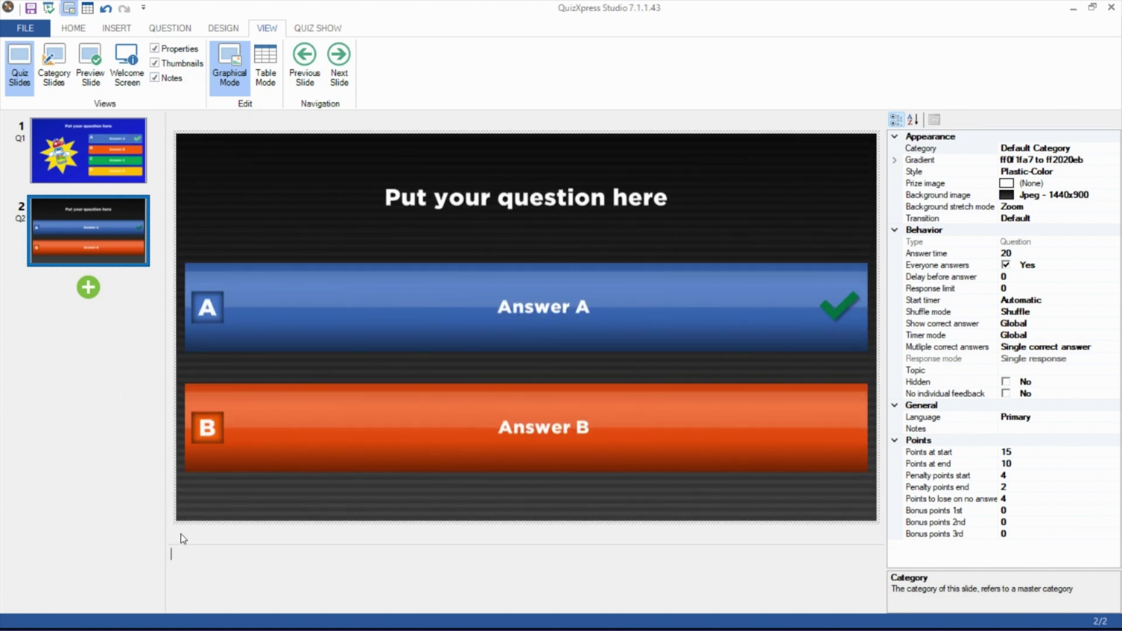
text(Your notes here)
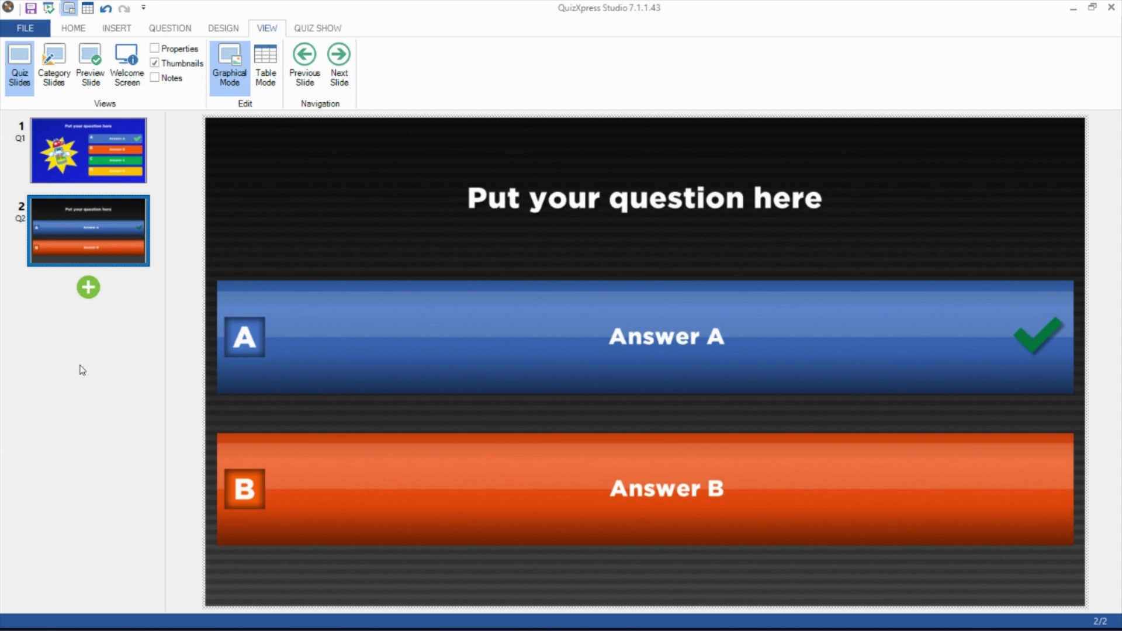
click(268, 74)
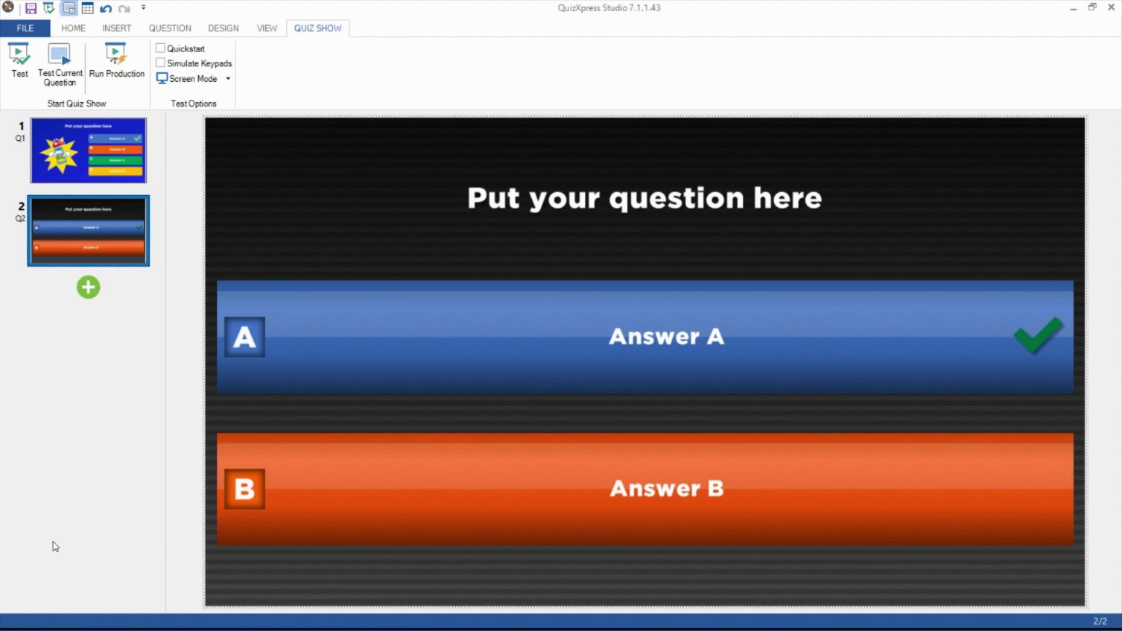
Enable the Simulate Keypads test option for trying out the two-slide quiz
click(160, 63)
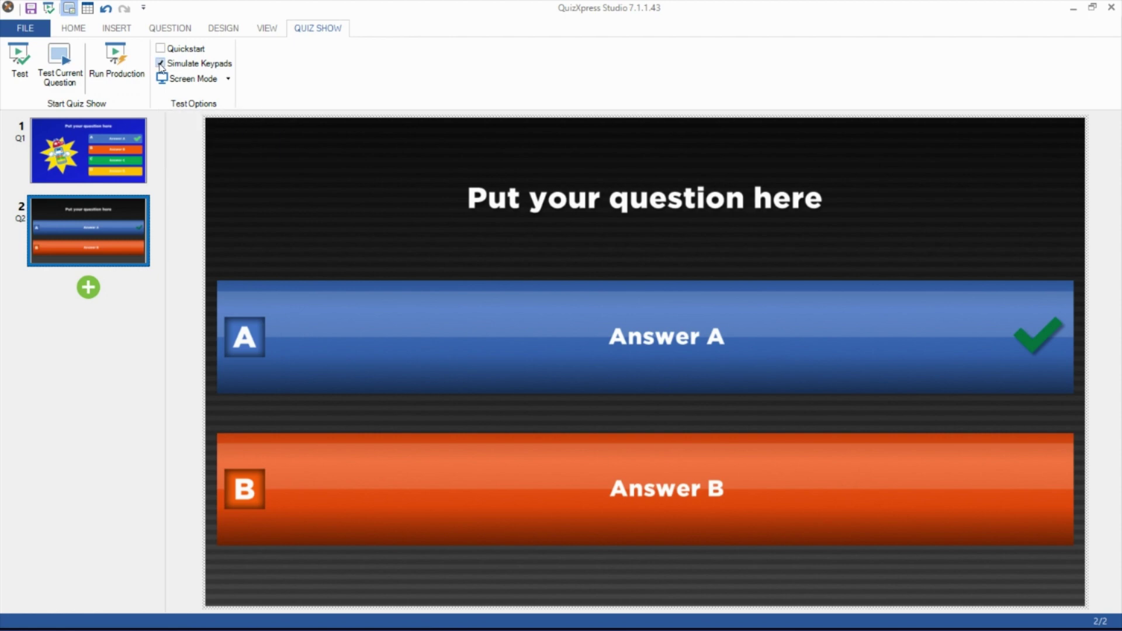